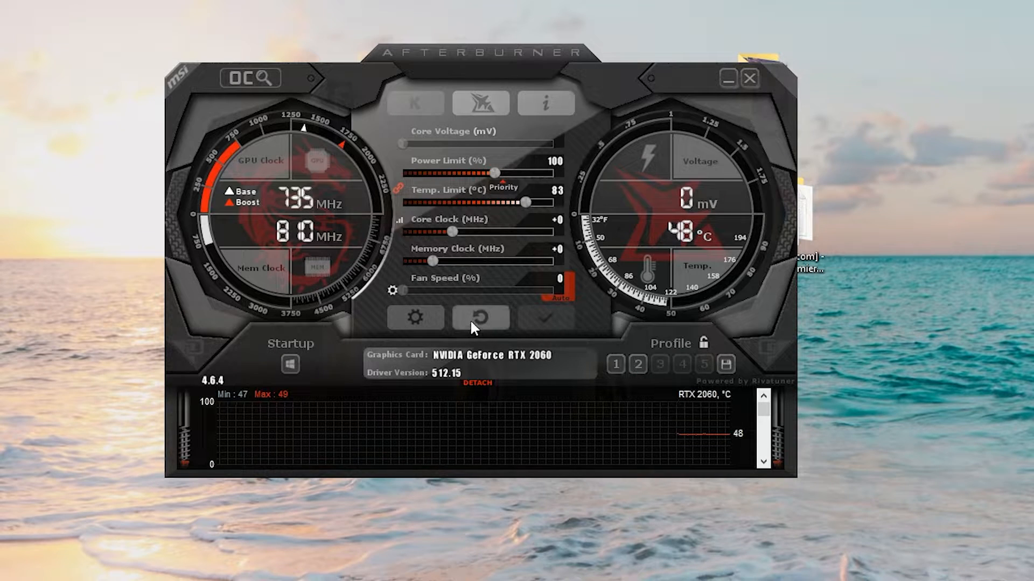
Step: Open the user interface properties in the program's settings
{"action": "left_click", "coordinate": [407, 312]}
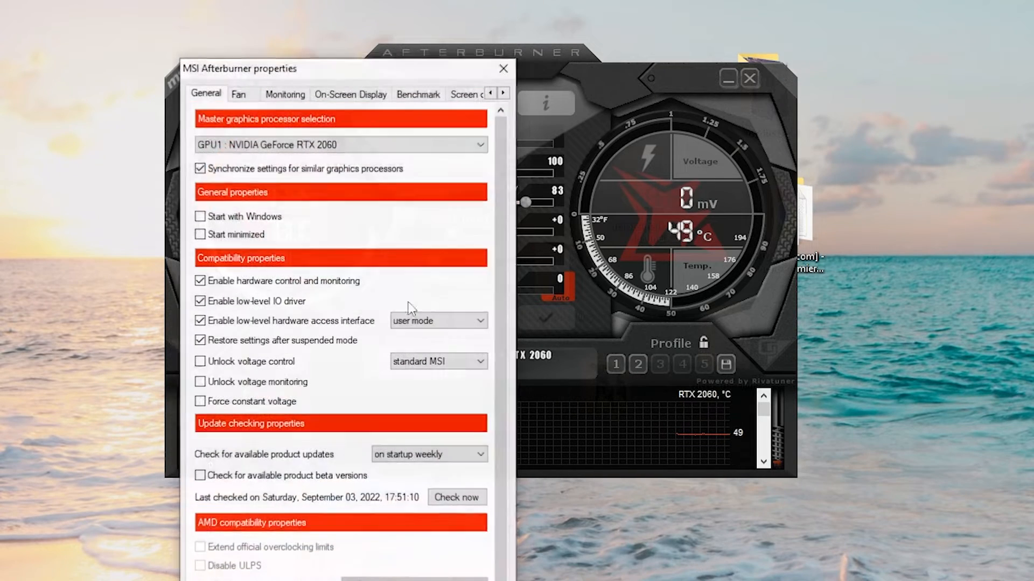
{"action": "left_click", "coordinate": [504, 93]}
{"action": "left_click", "coordinate": [504, 93]}
{"action": "left_click", "coordinate": [505, 93]}
{"action": "left_click", "coordinate": [504, 93]}
{"action": "left_click", "coordinate": [443, 93]}
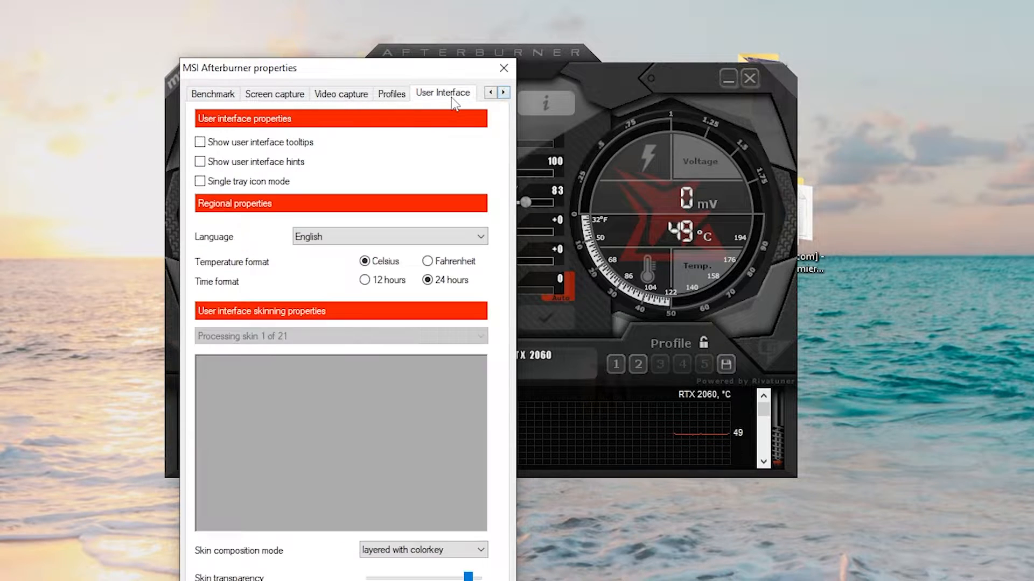
Step: Change the interface skin to "Default MSI Afterburner v2 skin - big edition" and confirm the settings
{"action": "left_click", "coordinate": [430, 336]}
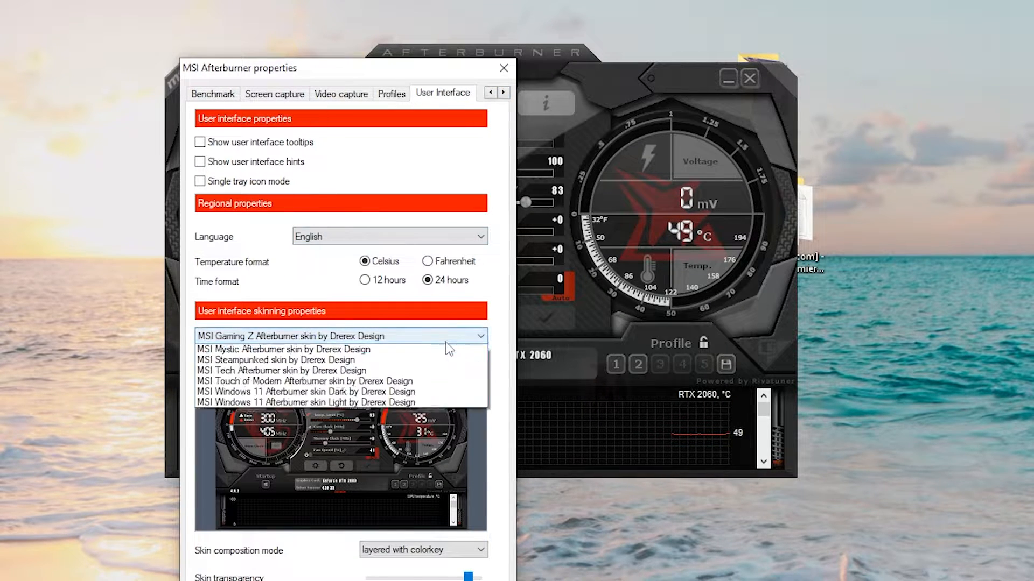
{"action": "left_click", "coordinate": [420, 415]}
{"action": "left_click", "coordinate": [424, 338]}
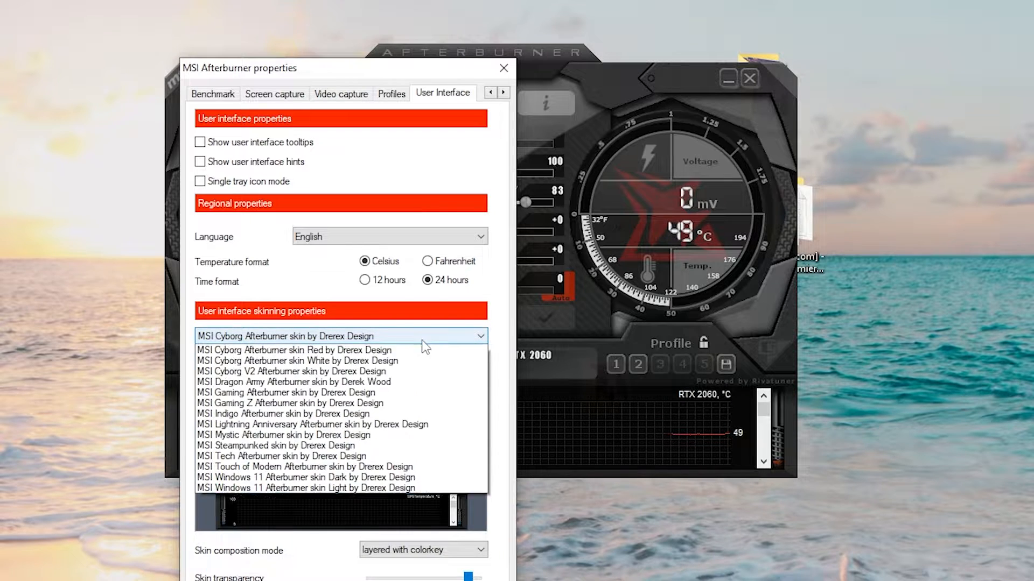
{"action": "scroll", "coordinate": [377, 377], "scroll_direction": "up", "scroll_amount": 2}
{"action": "left_click", "coordinate": [373, 362]}
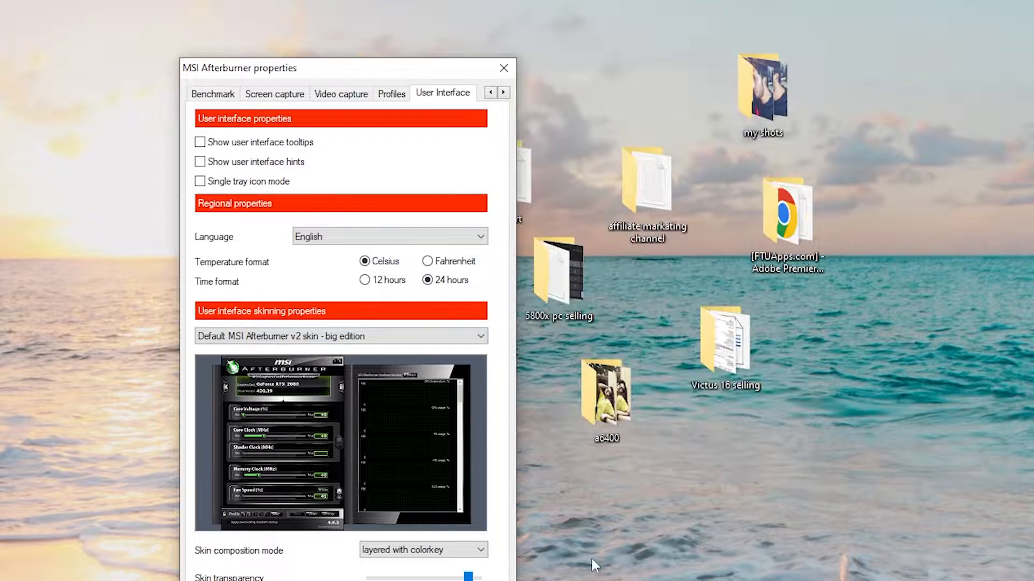
{"action": "key", "text": "Return"}
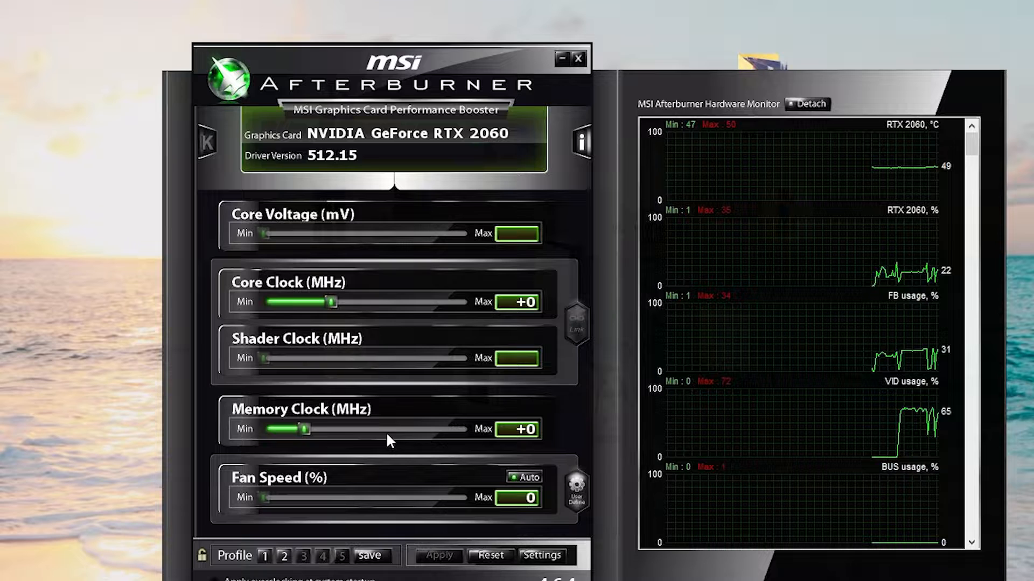
Step: Test a manual fan speed of 100% against the fan speed graph in the hardware monitor, and reset the settings
{"action": "left_click", "coordinate": [532, 478]}
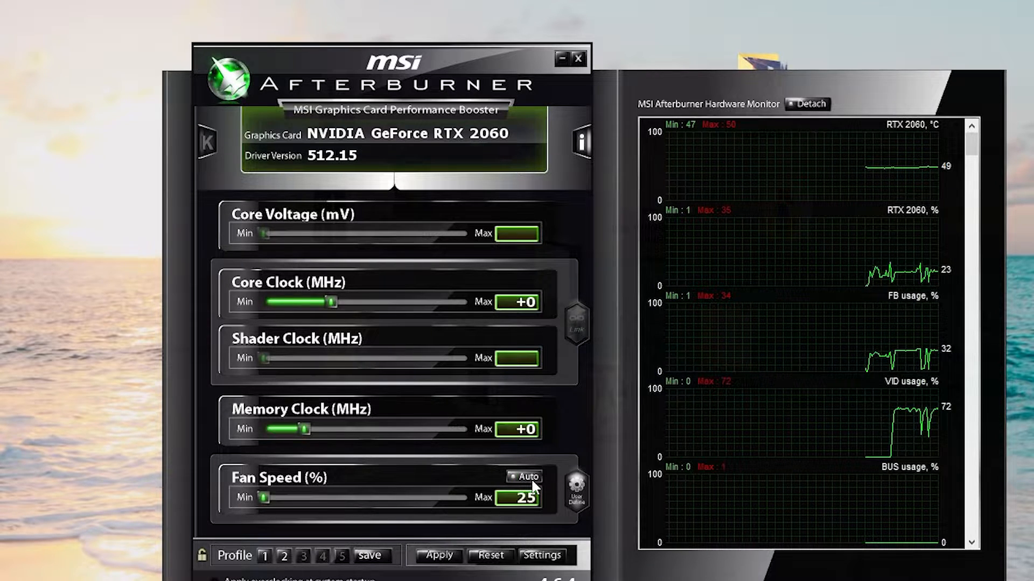
{"action": "left_click_drag", "start_coordinate": [263, 501], "coordinate": [486, 508]}
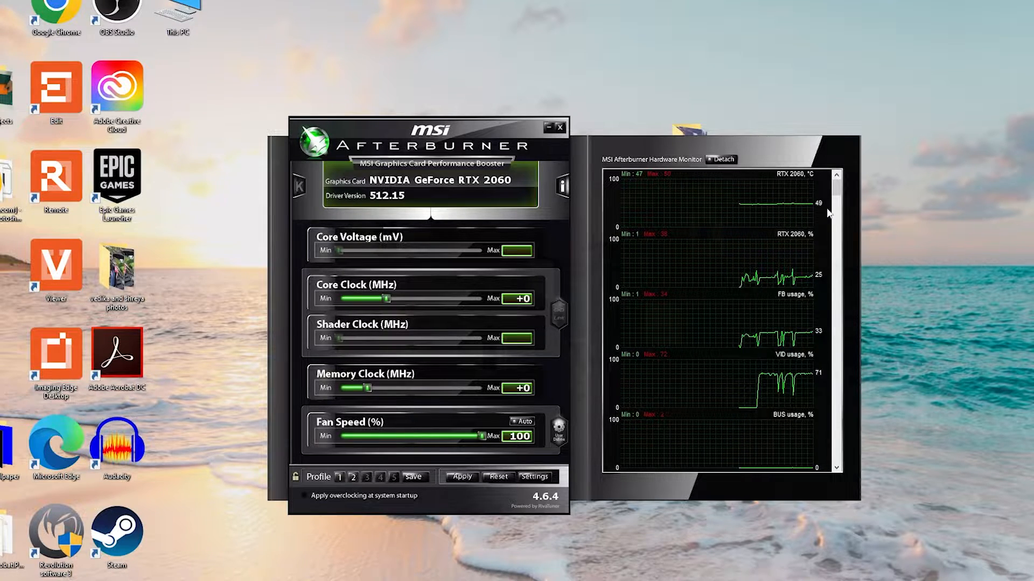
{"action": "scroll", "coordinate": [835, 200], "scroll_direction": "down", "scroll_amount": 1}
{"action": "scroll", "coordinate": [836, 204], "scroll_direction": "down", "scroll_amount": 3}
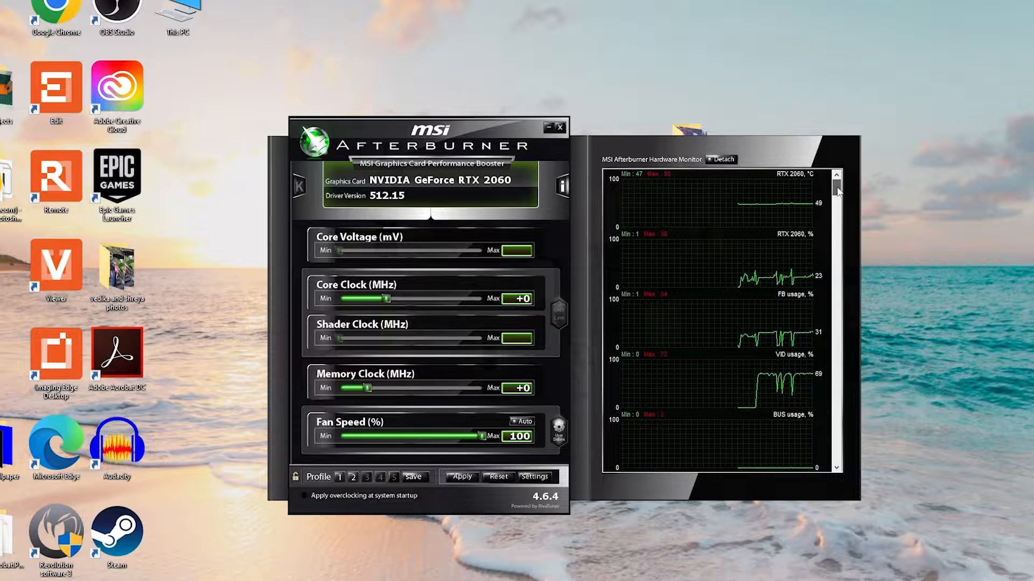
{"action": "scroll", "coordinate": [842, 206], "scroll_direction": "down", "scroll_amount": 3}
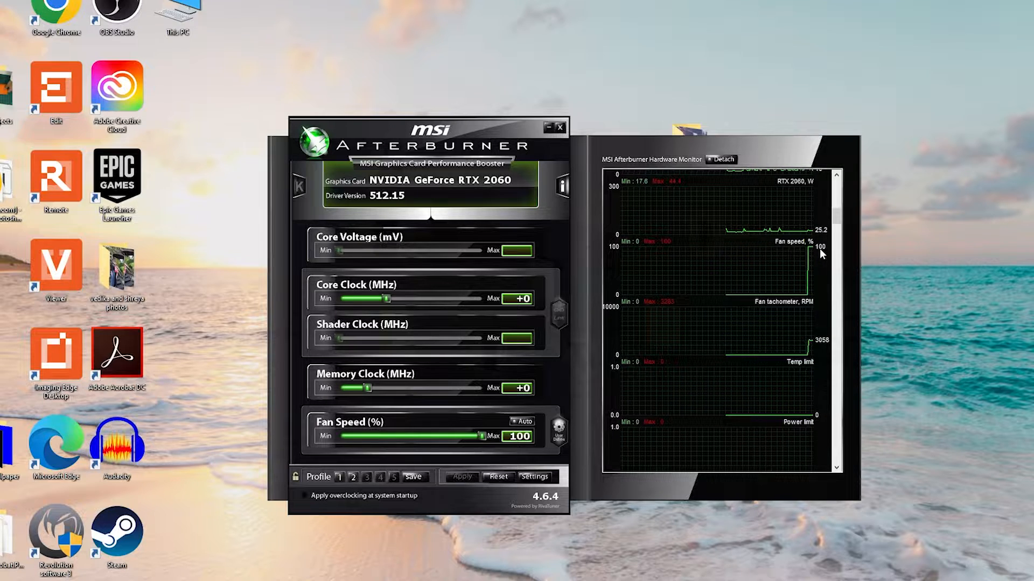
{"action": "left_click", "coordinate": [499, 478]}
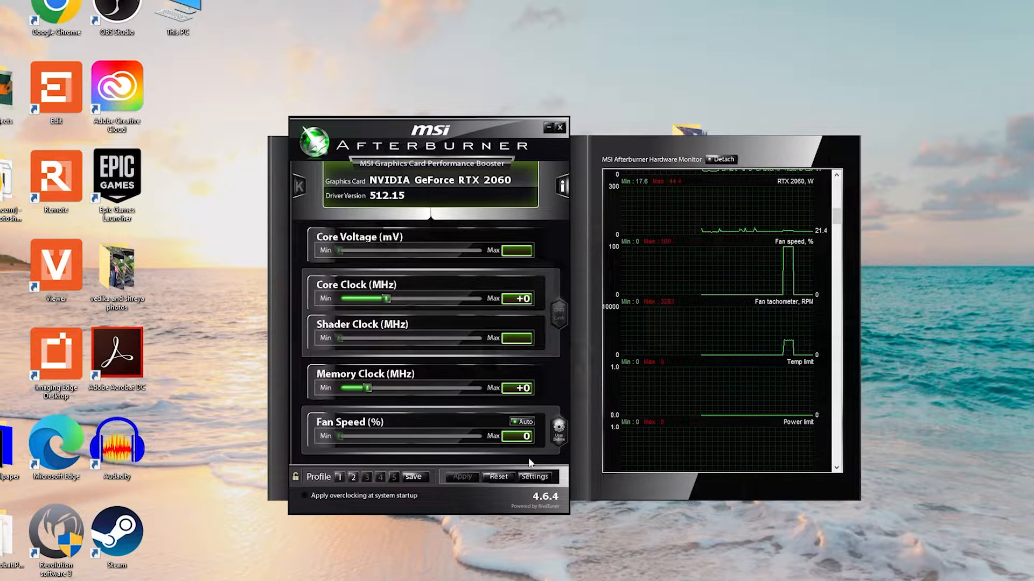
Step: Disable automatic fan control again, set the fan speed to 100%, and restore the default settings
{"action": "left_click", "coordinate": [530, 425]}
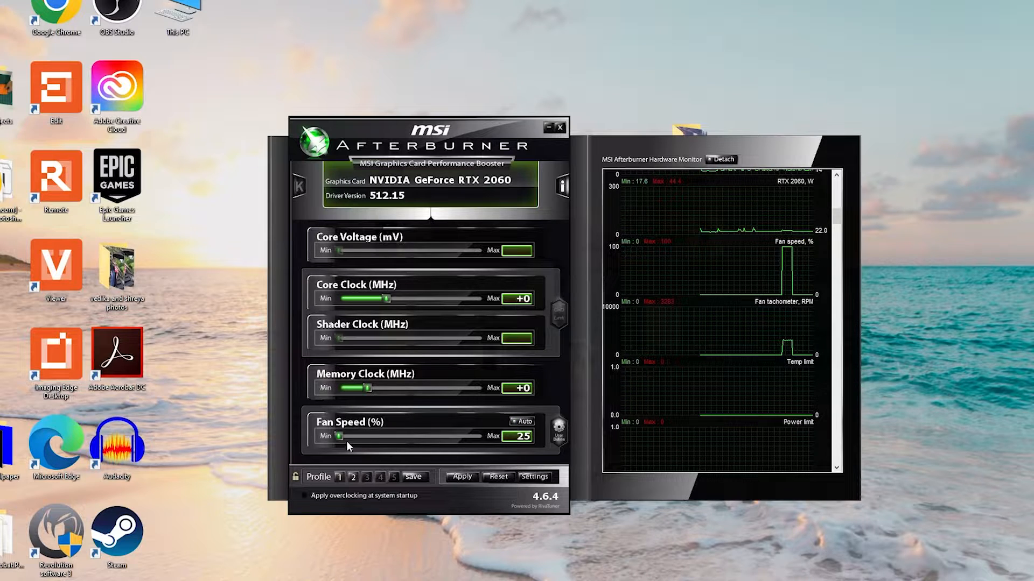
{"action": "left_click_drag", "start_coordinate": [342, 436], "coordinate": [505, 437]}
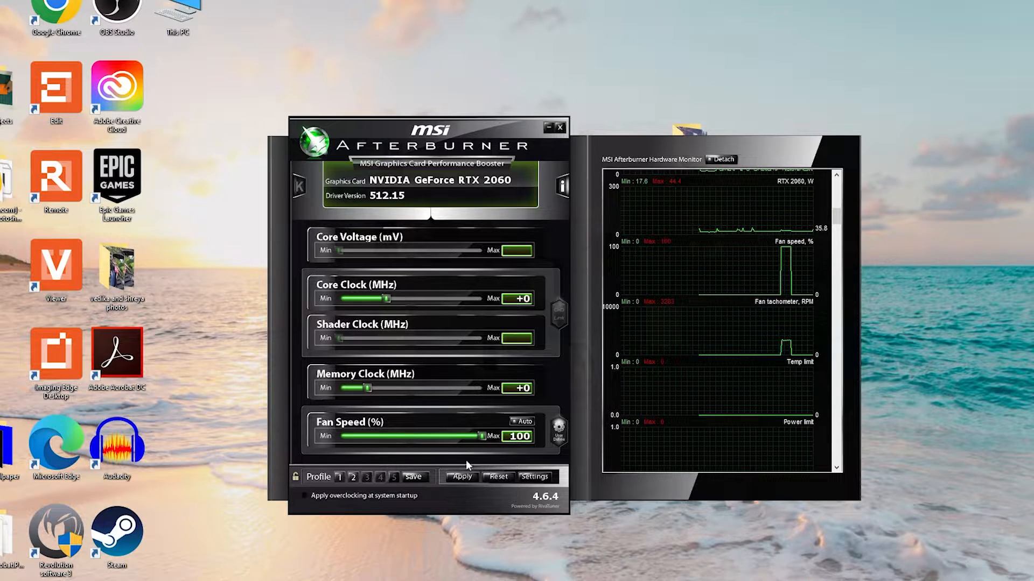
{"action": "left_click", "coordinate": [462, 476]}
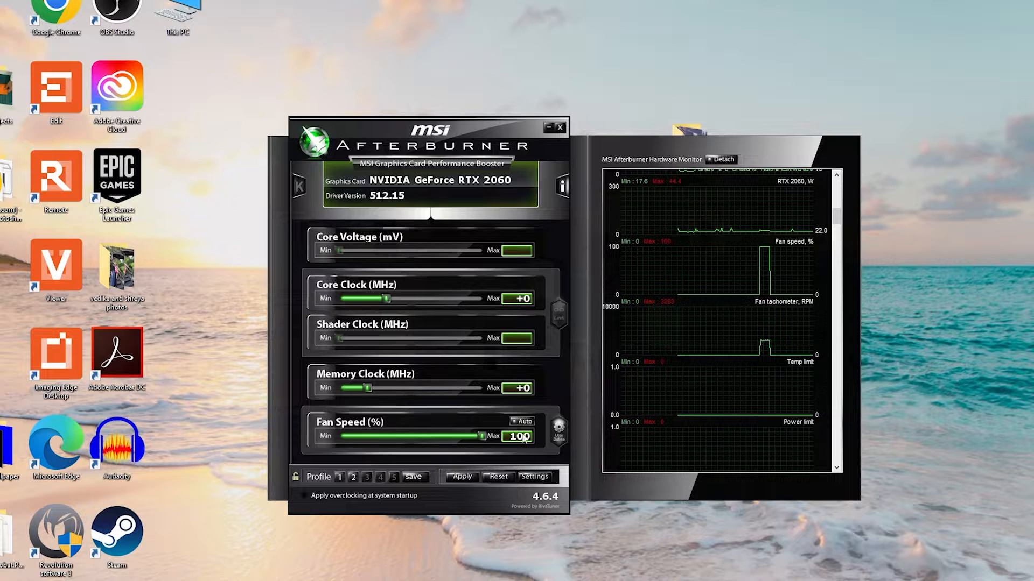
{"action": "left_click", "coordinate": [493, 476]}
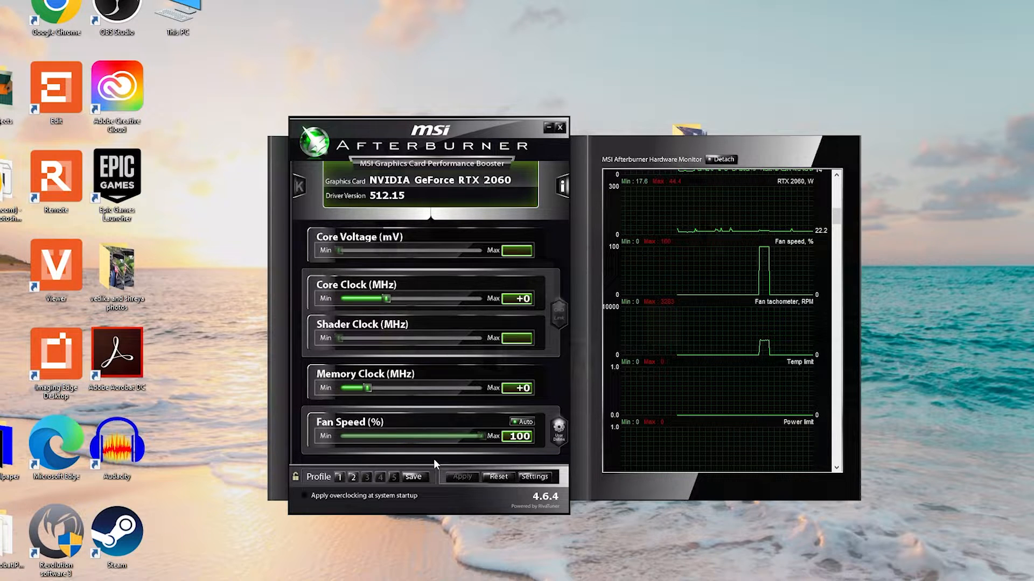
Step: Enable user defined software automatic fan control in the fan properties
{"action": "left_click", "coordinate": [537, 477]}
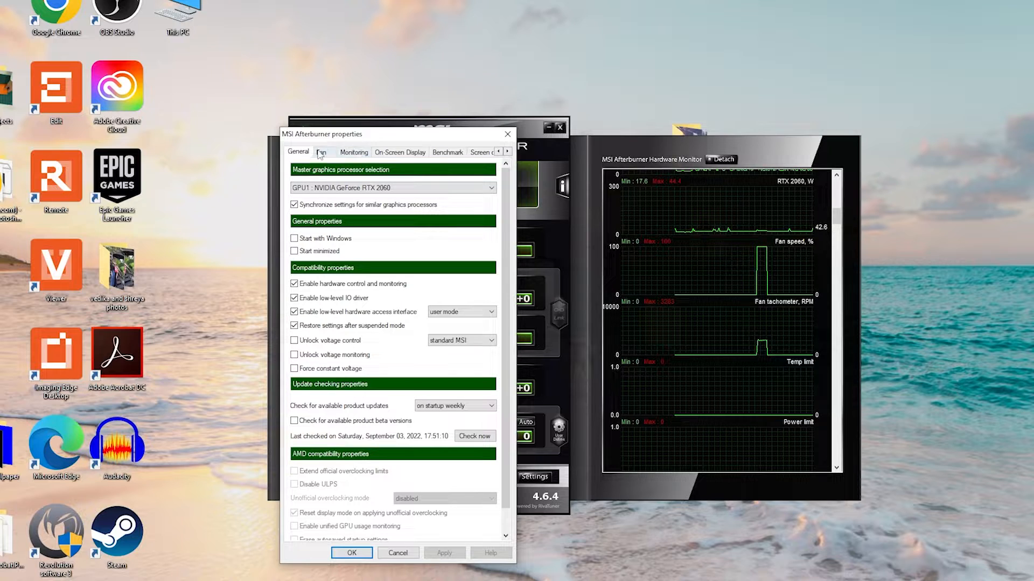
{"action": "left_click", "coordinate": [321, 152]}
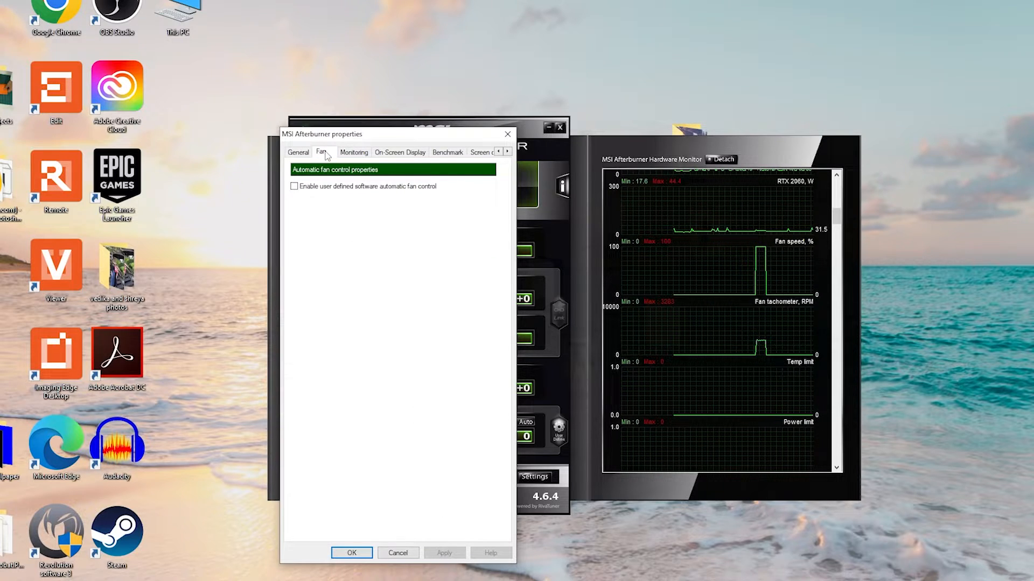
{"action": "left_click", "coordinate": [294, 187]}
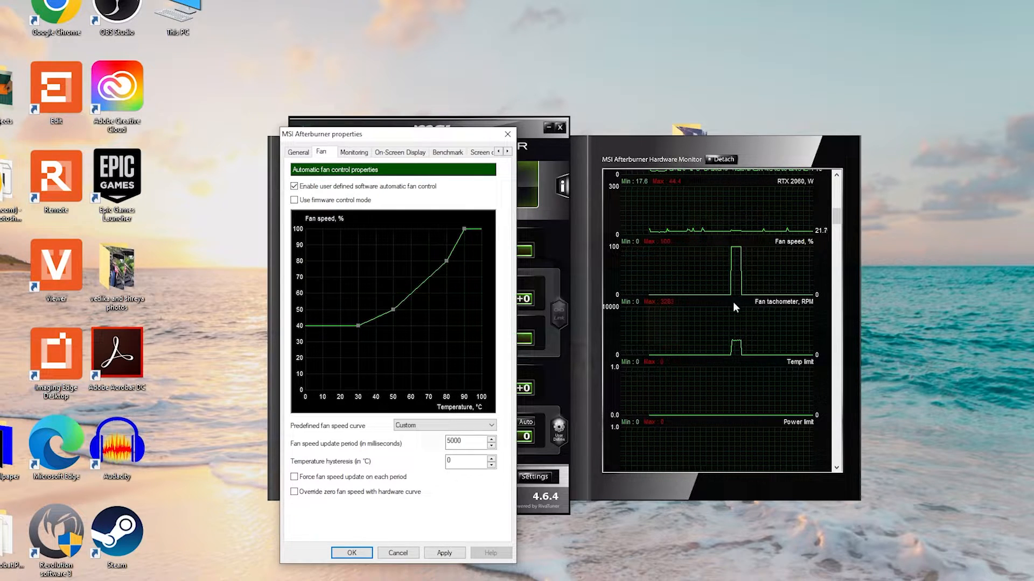
Step: Move the fan curve's first point to about 48 °C at 25% fan speed, apply it, and check the fan speed graph
{"action": "scroll", "coordinate": [725, 314], "scroll_direction": "up", "scroll_amount": 3}
{"action": "scroll", "coordinate": [683, 322], "scroll_direction": "up", "scroll_amount": 3}
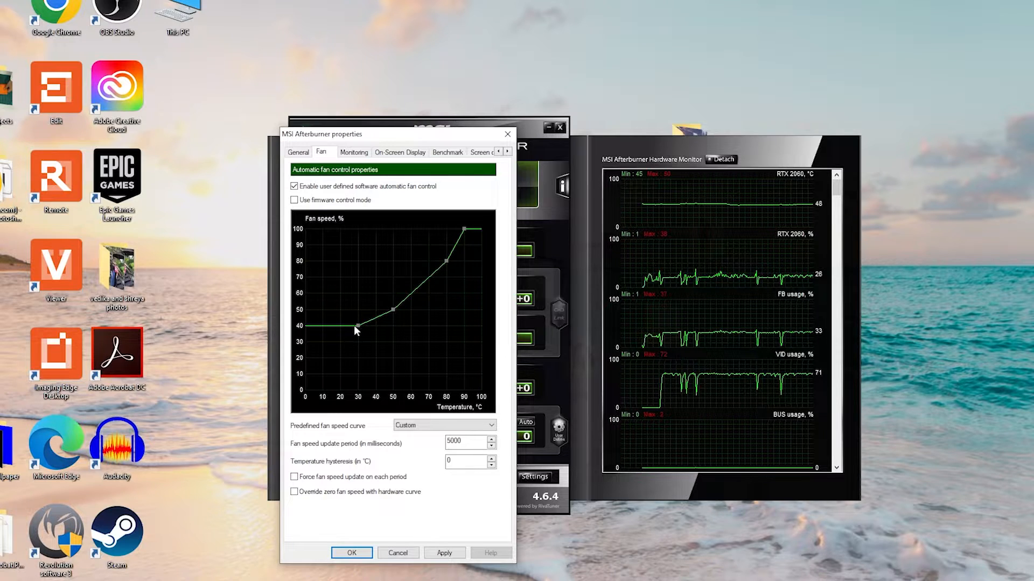
{"action": "left_click_drag", "start_coordinate": [359, 325], "coordinate": [393, 337]}
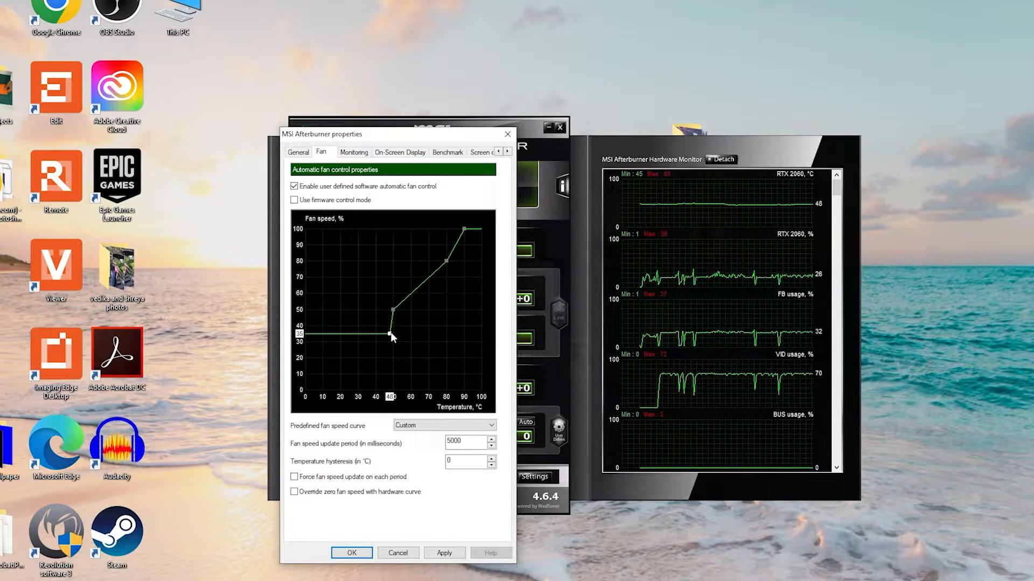
{"action": "left_click_drag", "start_coordinate": [392, 336], "coordinate": [392, 352]}
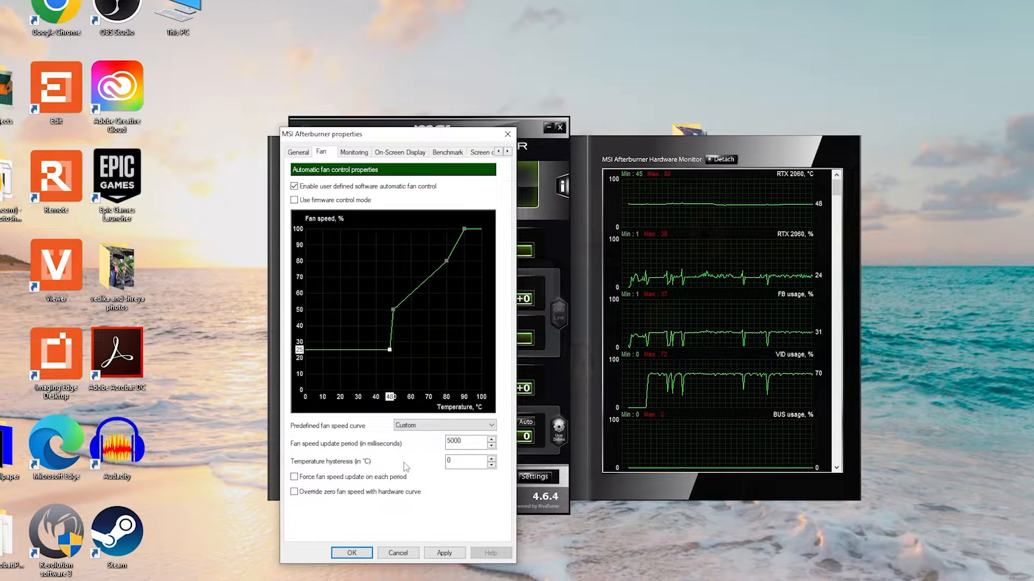
{"action": "left_click", "coordinate": [452, 554]}
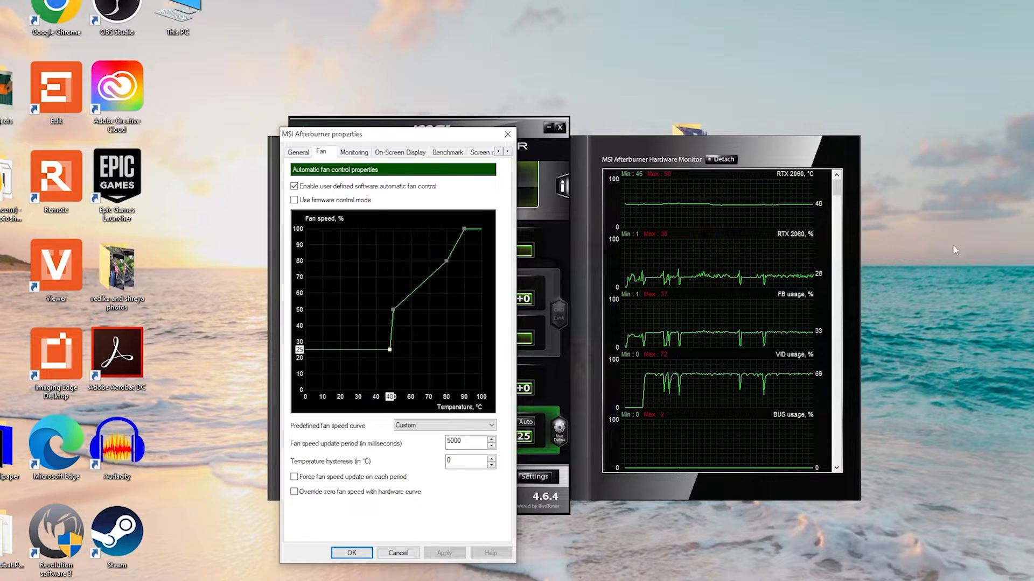
{"action": "scroll", "coordinate": [831, 279], "scroll_direction": "down", "scroll_amount": 5}
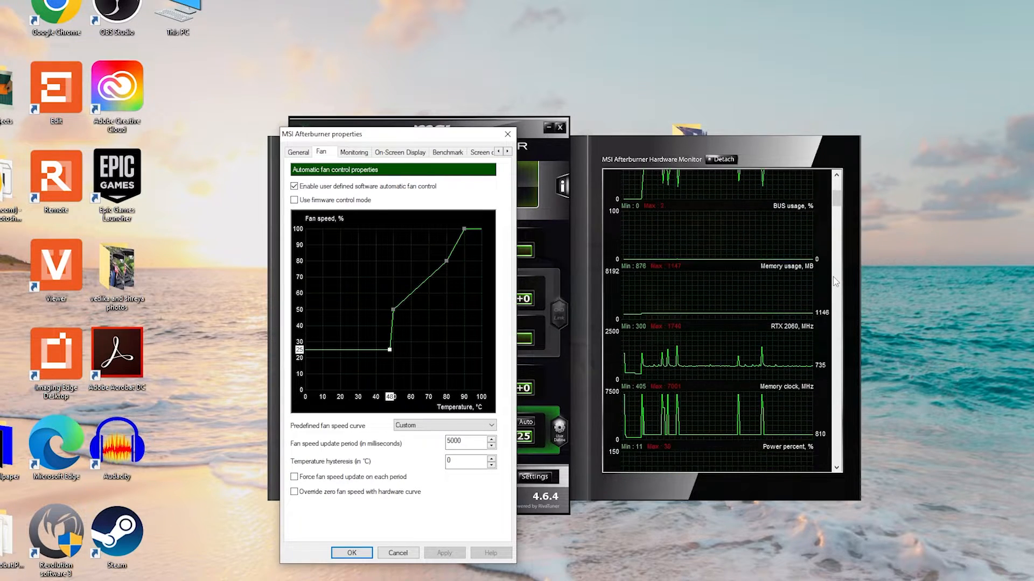
{"action": "scroll", "coordinate": [834, 280], "scroll_direction": "down", "scroll_amount": 3}
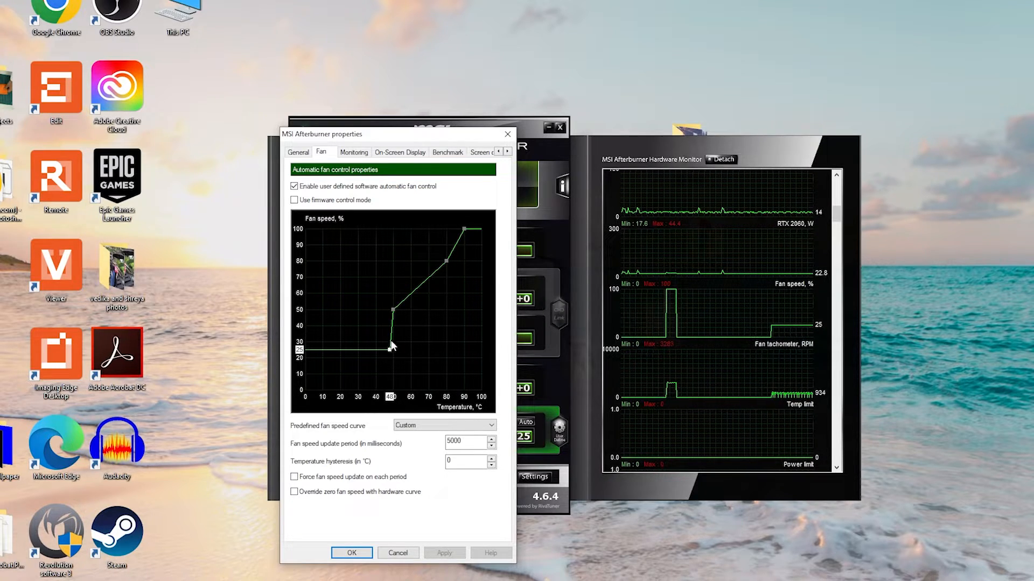
Step: Move the fan curve's first point to 40 °C at about 23% fan speed
{"action": "left_click", "coordinate": [393, 309]}
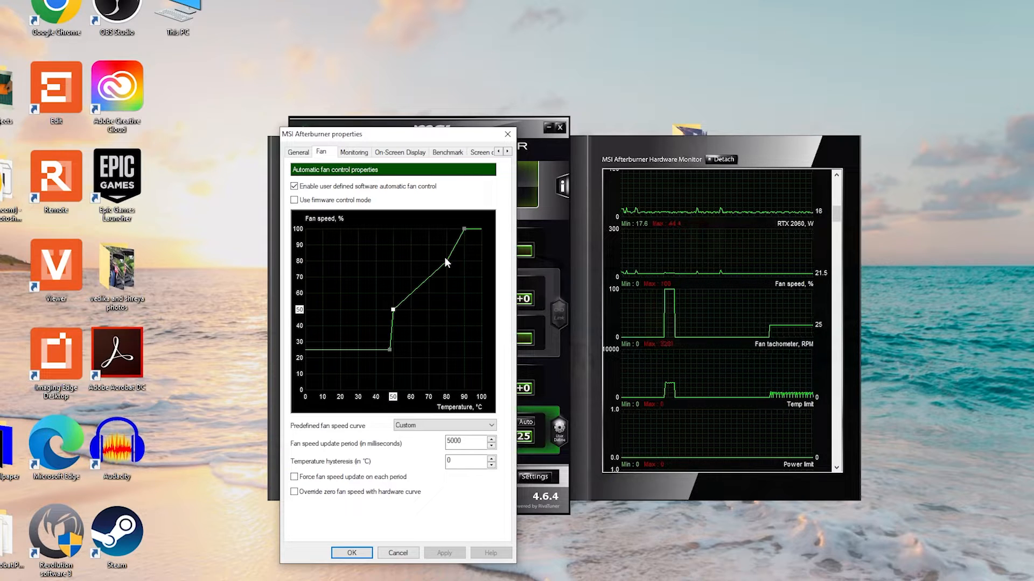
{"action": "left_click_drag", "start_coordinate": [390, 349], "coordinate": [376, 348]}
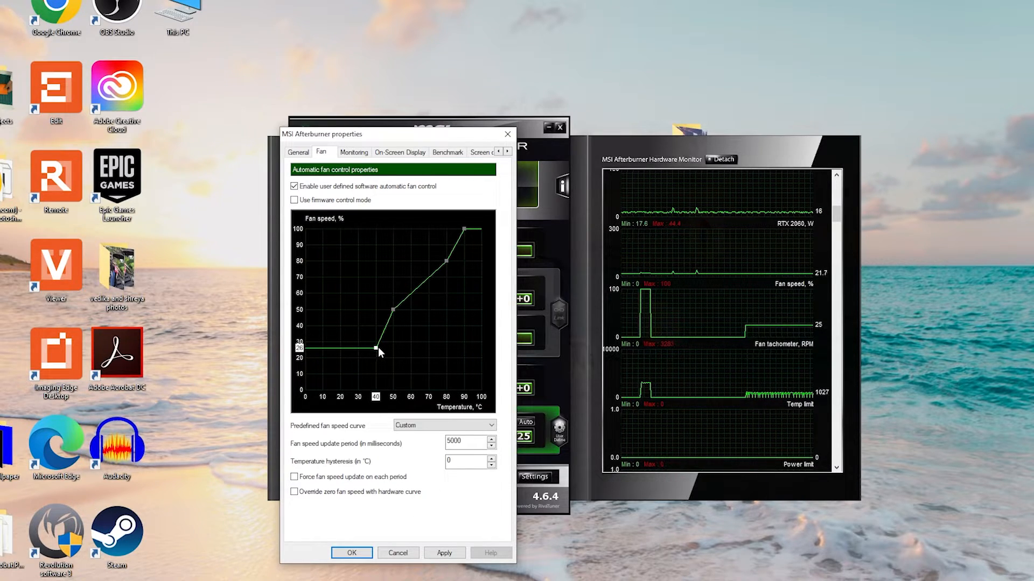
{"action": "left_click_drag", "start_coordinate": [375, 347], "coordinate": [378, 353]}
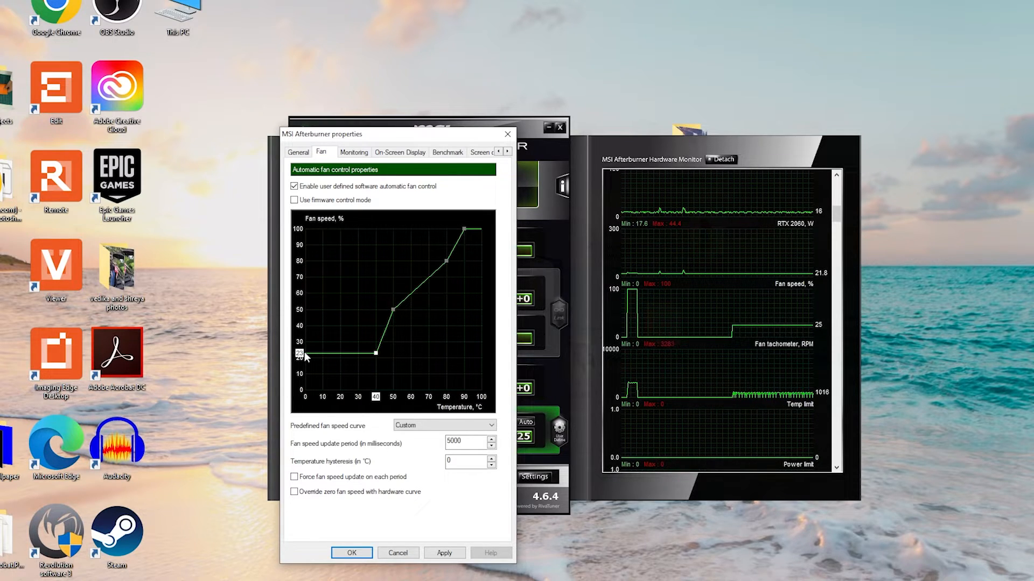
Step: Move the fan curve's second point to 60 °C at 50% and the third to about 75 °C at 85%
{"action": "left_click", "coordinate": [393, 309]}
{"action": "mouse_move", "coordinate": [393, 310]}
{"action": "left_mouse_down"}
{"action": "mouse_move", "coordinate": [413, 308]}
{"action": "mouse_move", "coordinate": [401, 312]}
{"action": "mouse_move", "coordinate": [402, 332]}
{"action": "mouse_move", "coordinate": [411, 310]}
{"action": "left_mouse_up"}
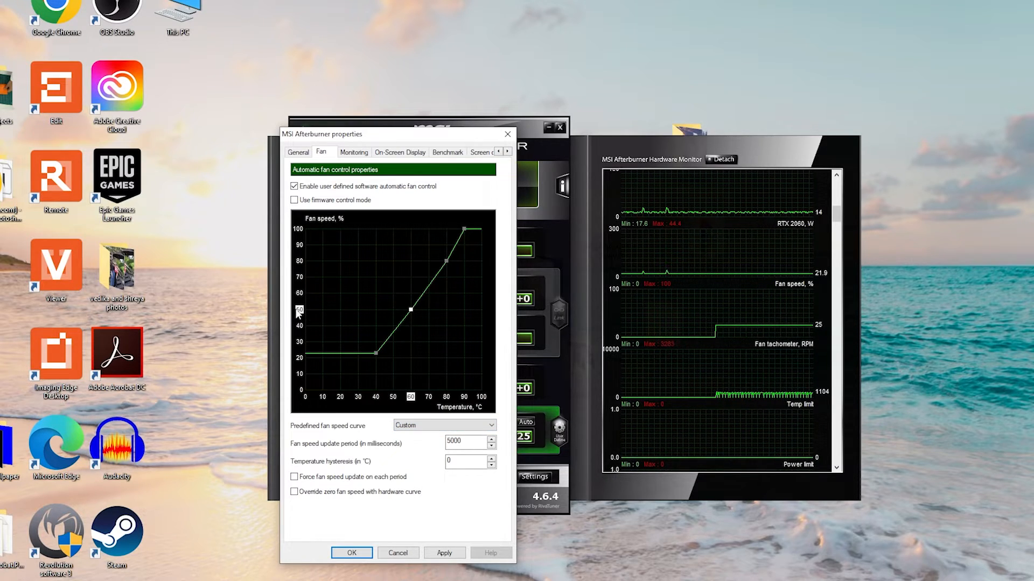
{"action": "mouse_move", "coordinate": [446, 261]}
{"action": "left_mouse_down"}
{"action": "mouse_move", "coordinate": [447, 297]}
{"action": "mouse_move", "coordinate": [440, 251]}
{"action": "left_mouse_up"}
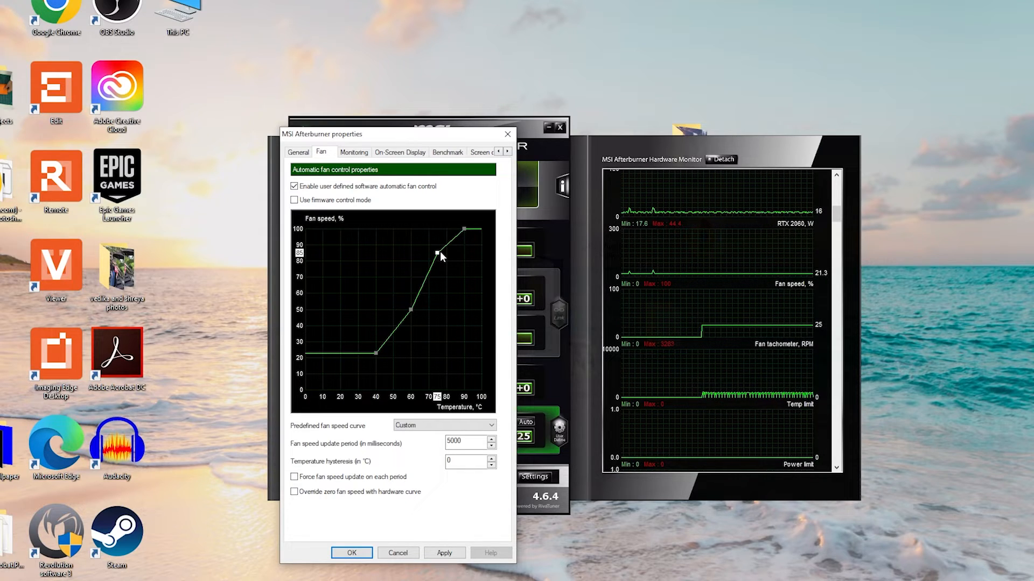